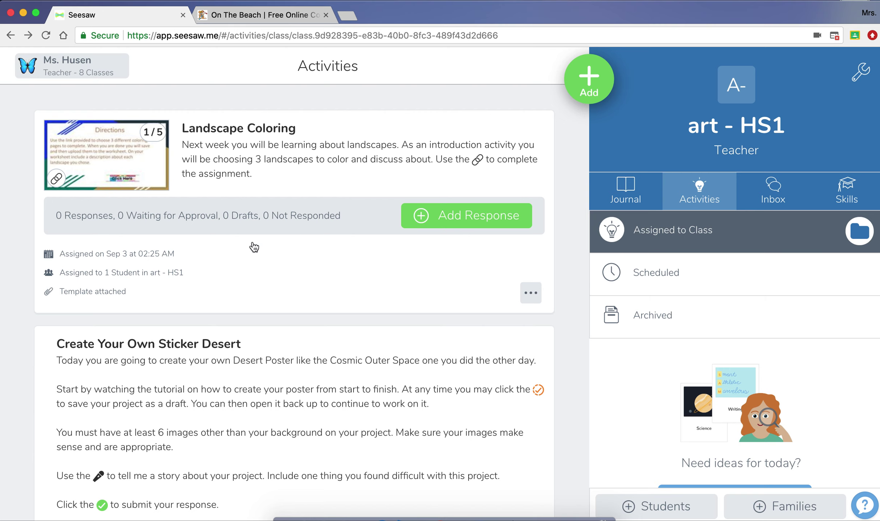
Step: Start a response to the Landscape Coloring activity as Sample Student and open the coloring site linked on the Directions page
left_click(438, 217)
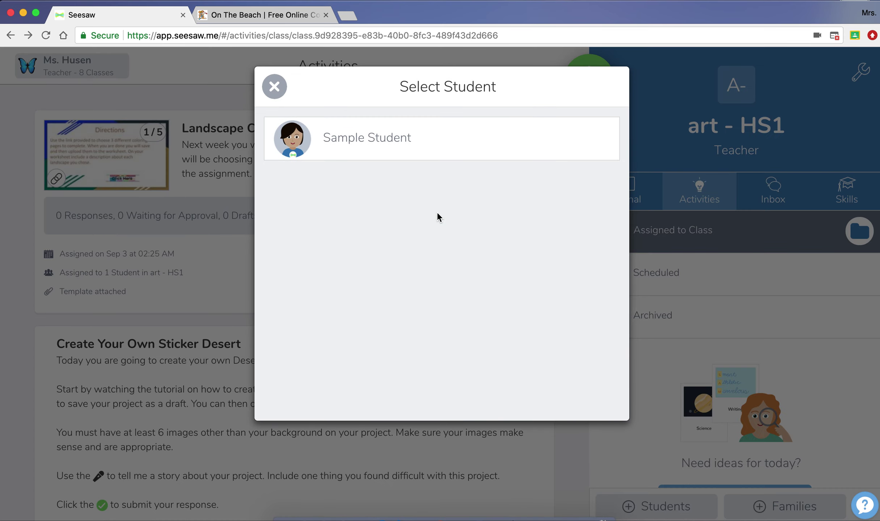
left_click(385, 157)
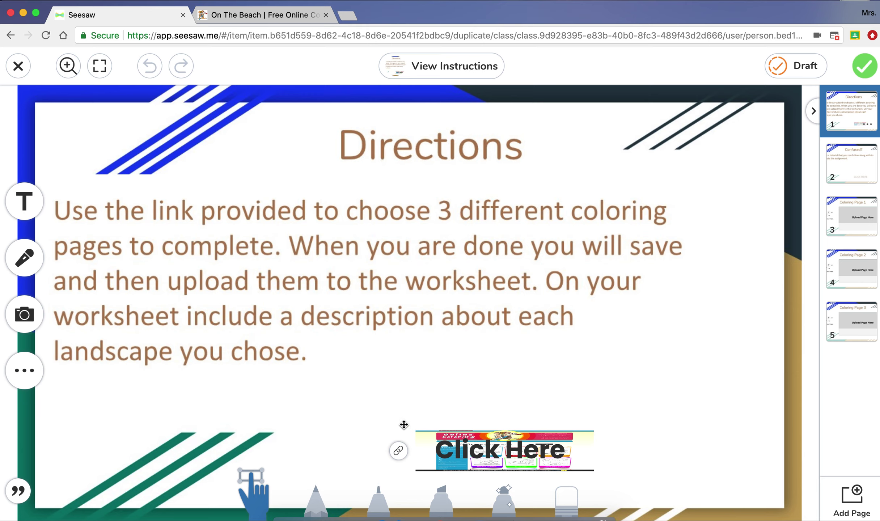
left_click(399, 452)
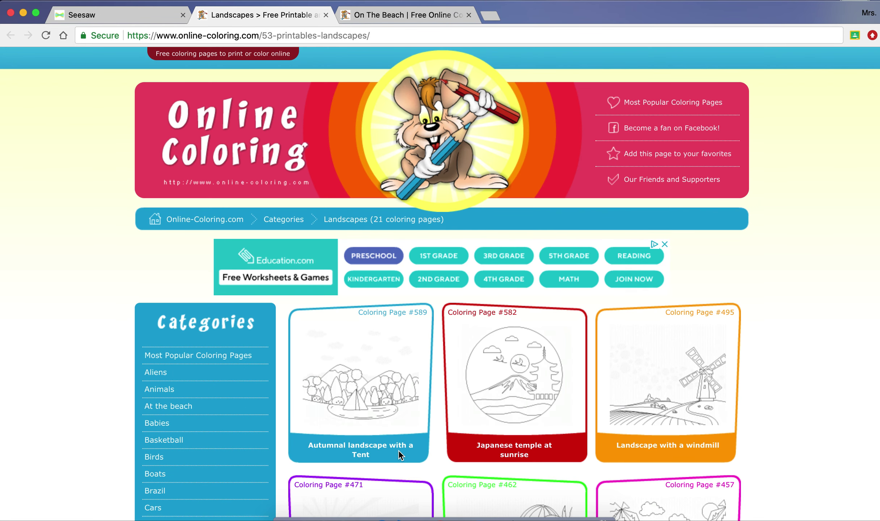
Step: Look through the available landscape coloring pages to find one to color
scroll(478, 333, "down", 1)
scroll(478, 332, "down", 2)
scroll(477, 333, "up", 2)
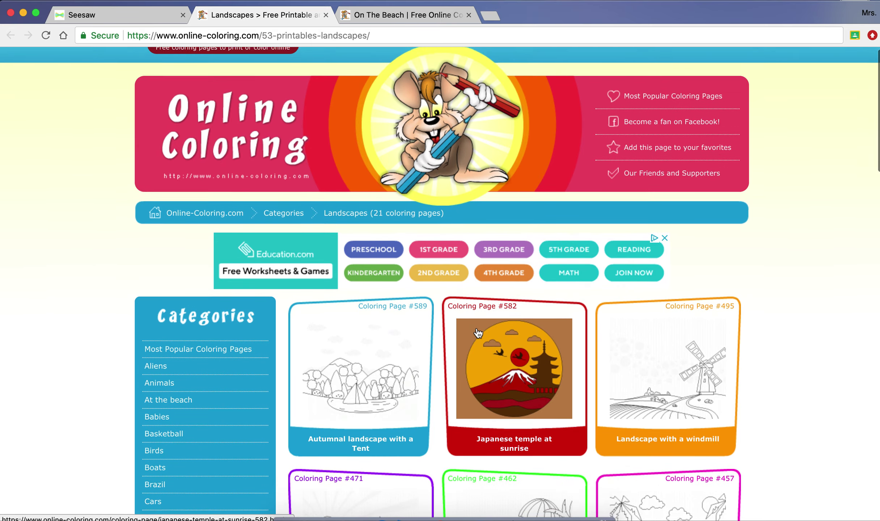
scroll(477, 332, "down", 6)
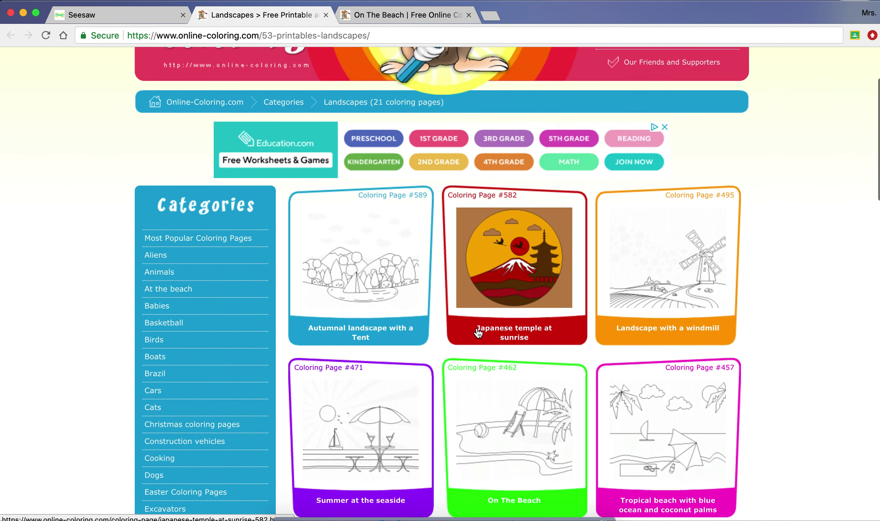
scroll(478, 332, "down", 10)
scroll(478, 333, "down", 17)
scroll(478, 333, "down", 10)
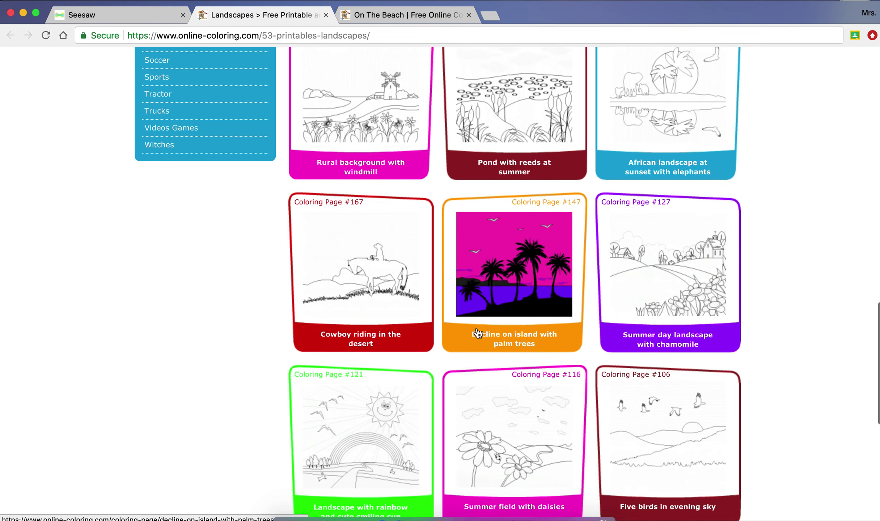
scroll(477, 333, "down", 3)
scroll(476, 332, "up", 2)
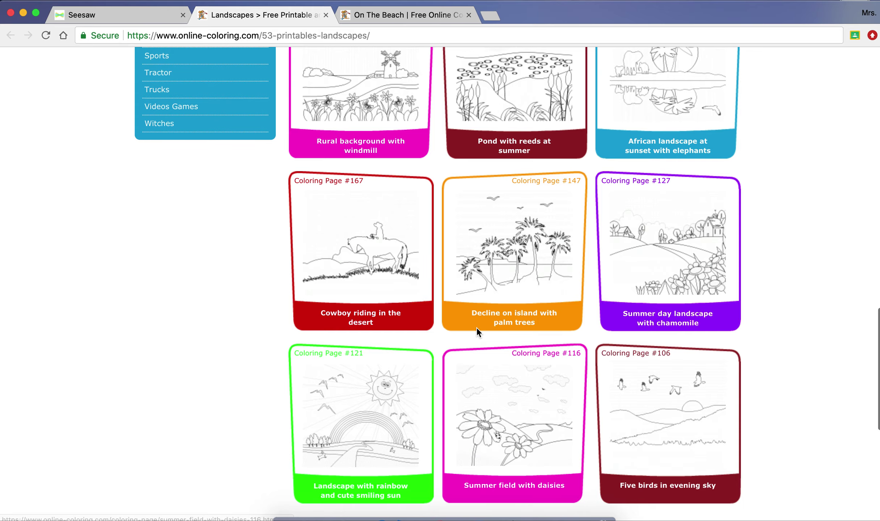
scroll(477, 328, "up", 20)
scroll(478, 335, "up", 2)
scroll(478, 334, "down", 3)
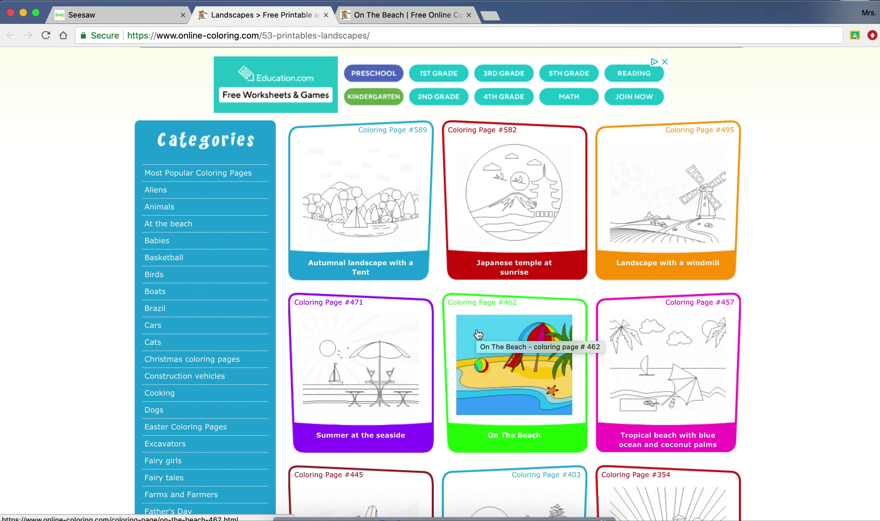
Step: Open the On The Beach coloring page and fill the sky with light blue
left_click(478, 334)
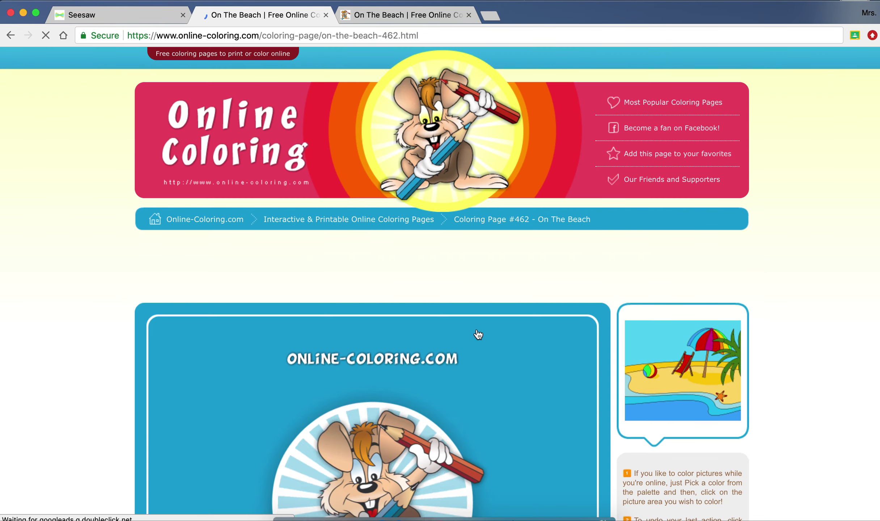
scroll(548, 331, "down", 3)
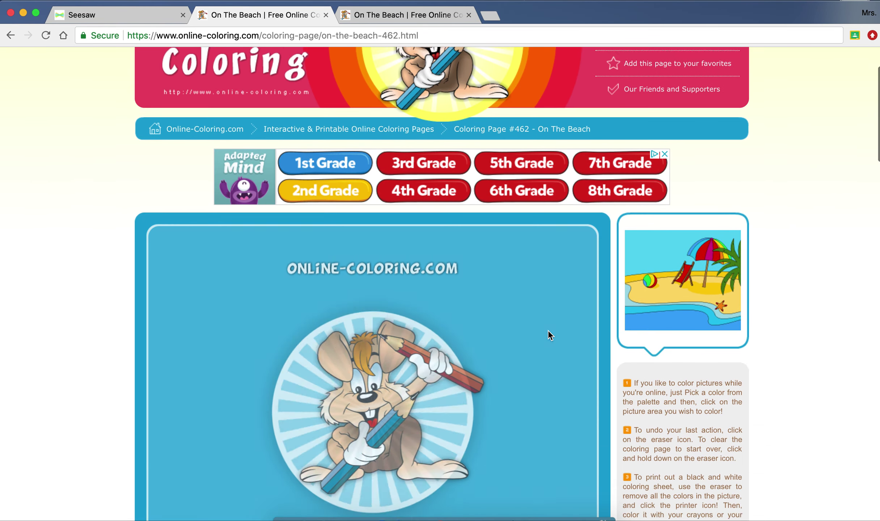
scroll(548, 330, "down", 3)
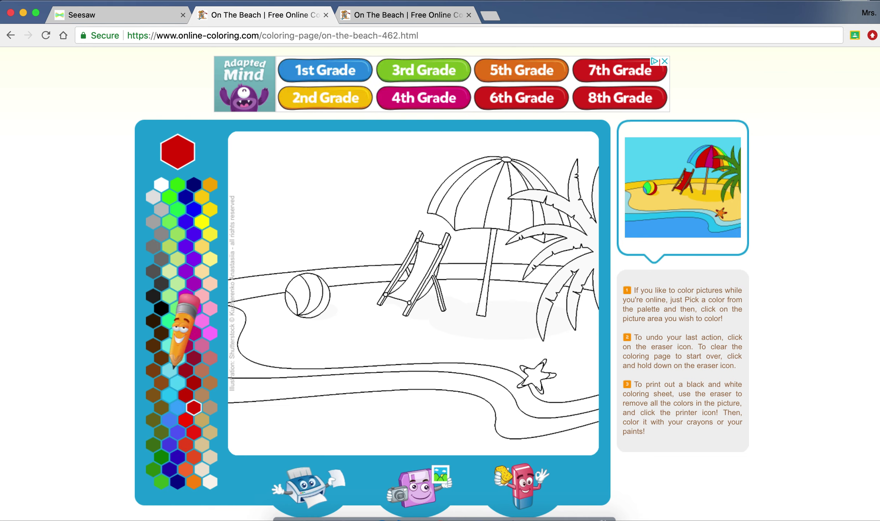
left_click(170, 368)
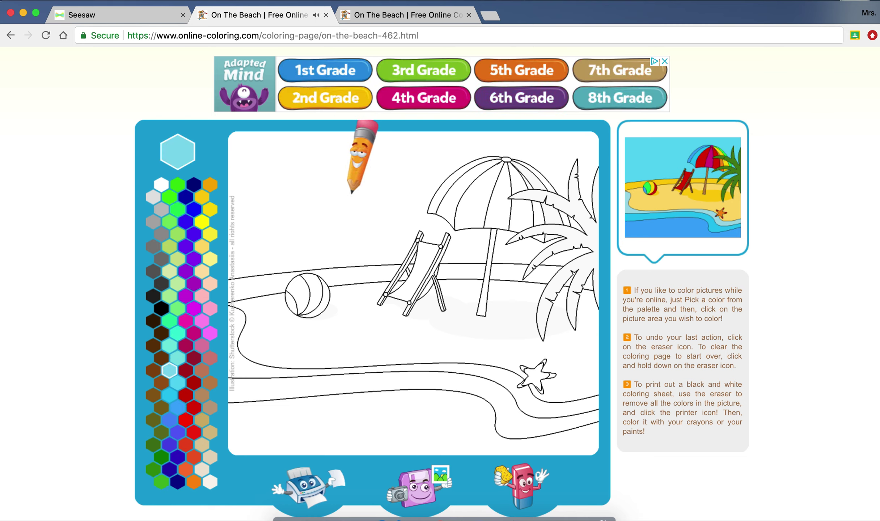
left_click(360, 197)
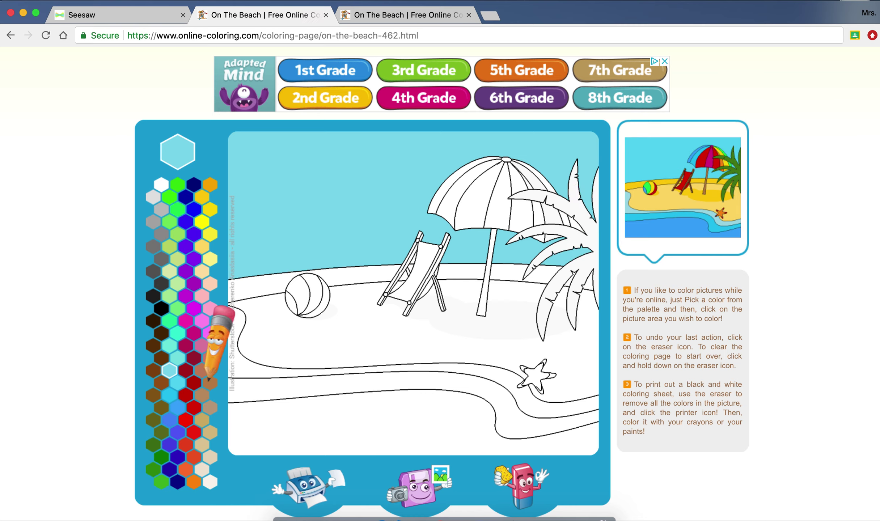
Step: Fill the sand, the shaded patch under the umbrella and the beach chair's seat with tan
left_click(210, 432)
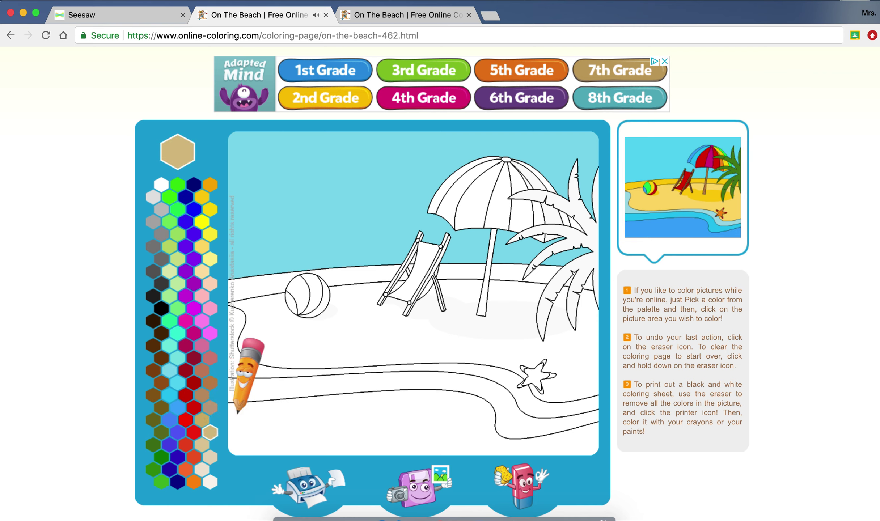
left_click(340, 333)
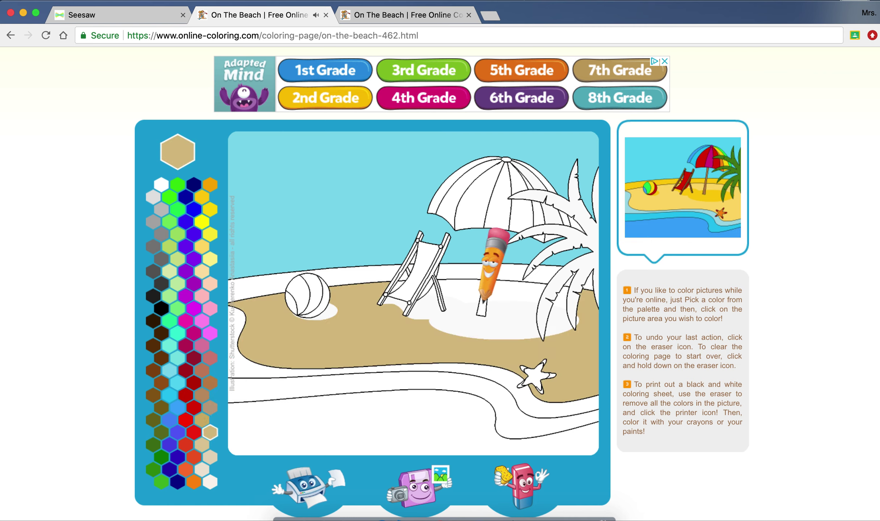
left_click(465, 318)
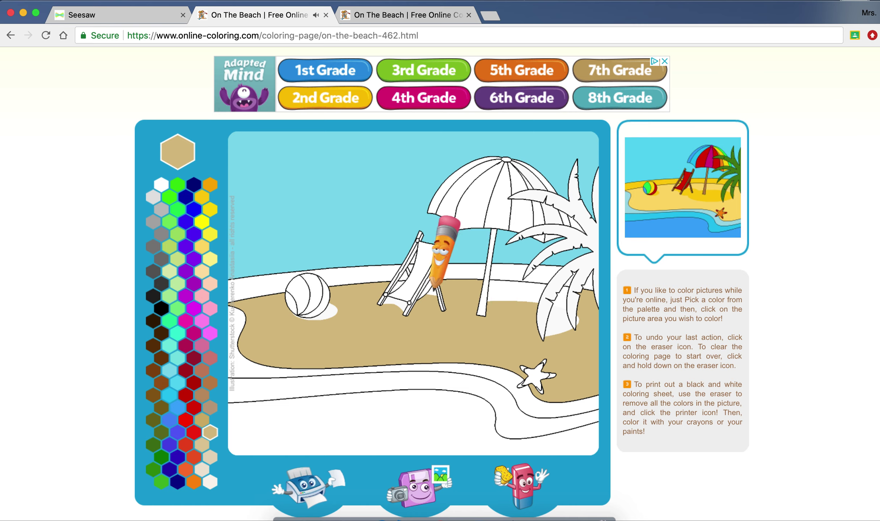
left_click(410, 283)
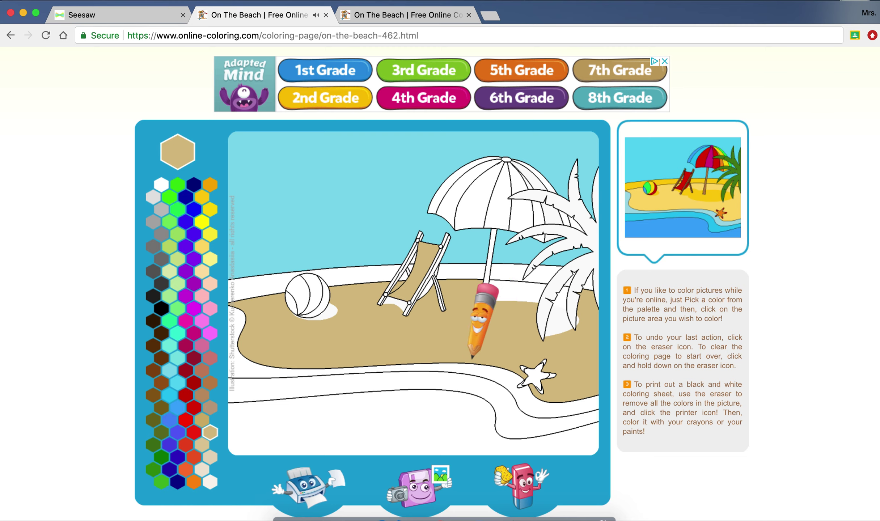
Step: Undo the tan fills on the chair and sand with the eraser, and refill the sand with tan
left_click(519, 487)
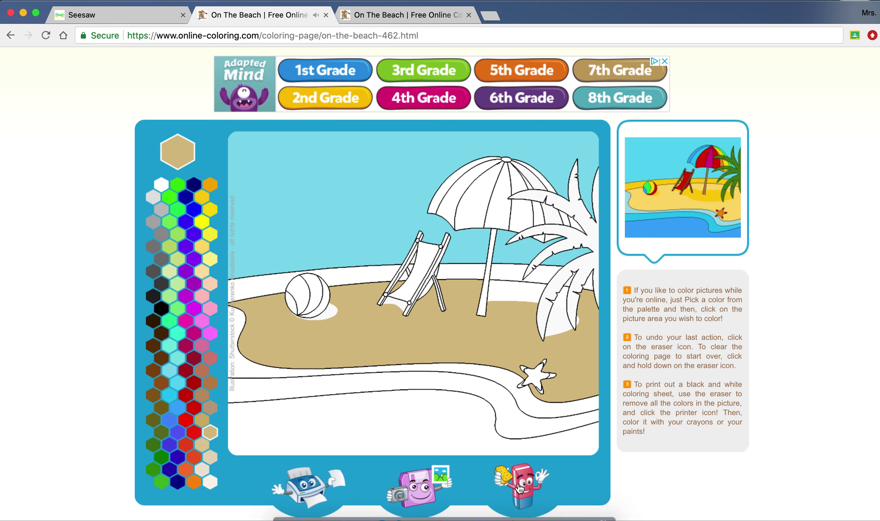
left_click(520, 487)
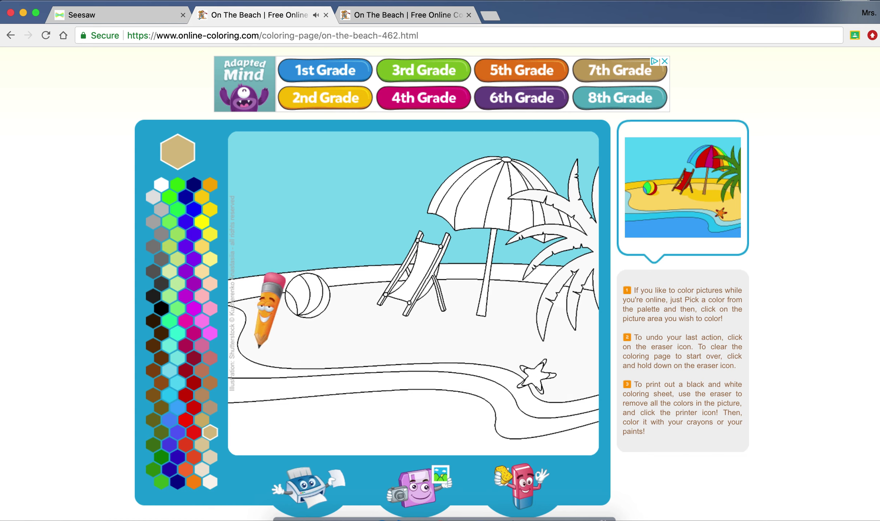
left_click(307, 329)
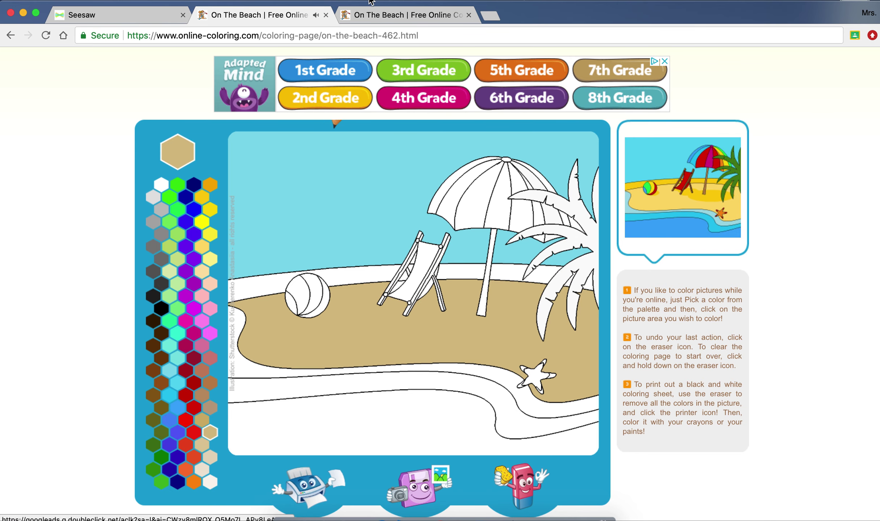
Step: Switch to the fully colored On The Beach picture, download it as an image, and return to Seesaw
left_click(389, 15)
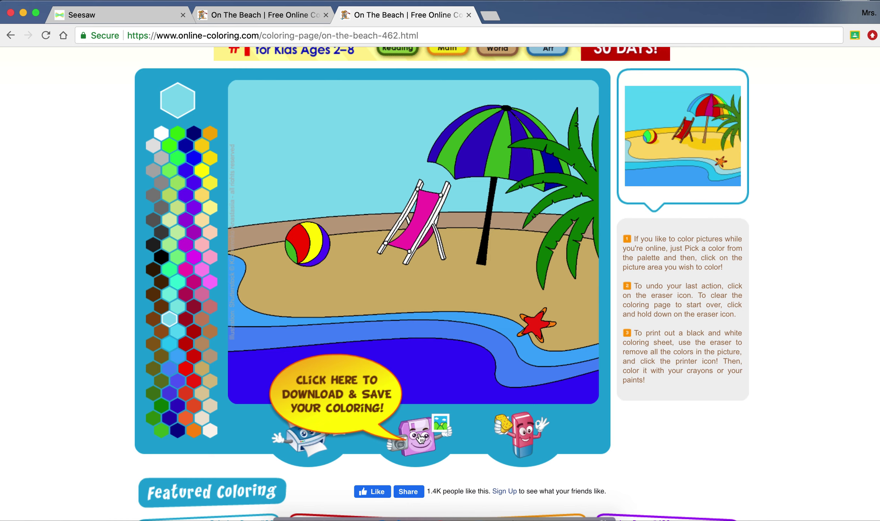
left_click(420, 437)
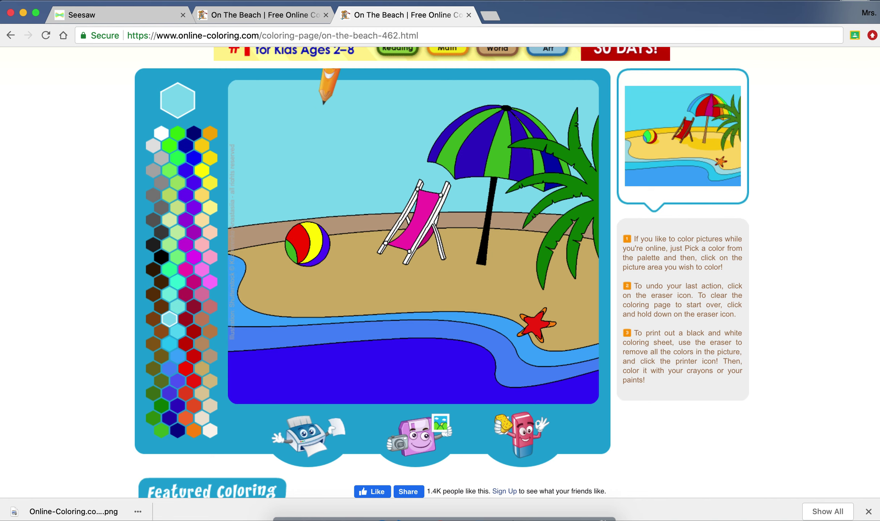
left_click(151, 21)
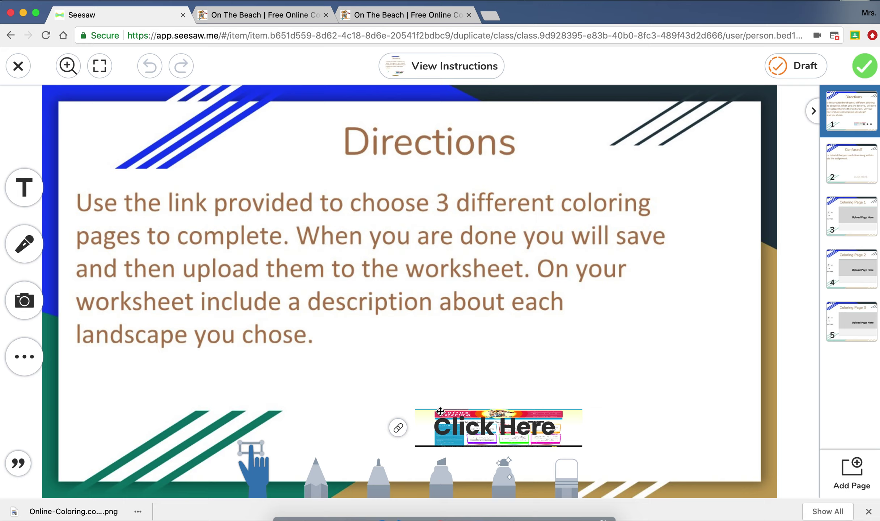
Step: Reopen the landscape collection from the Directions page link and open the Summer at the seaside coloring page
left_click(398, 428)
left_click(398, 429)
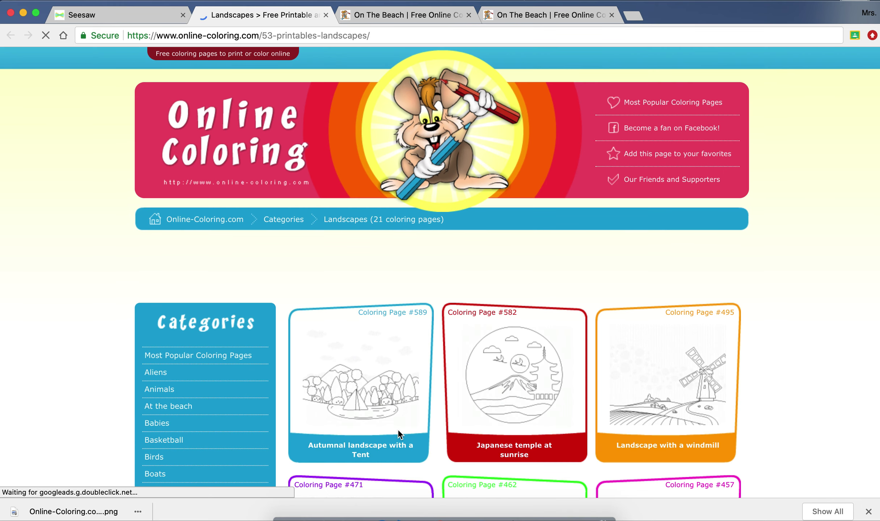
scroll(398, 429, "down", 5)
scroll(398, 429, "down", 2)
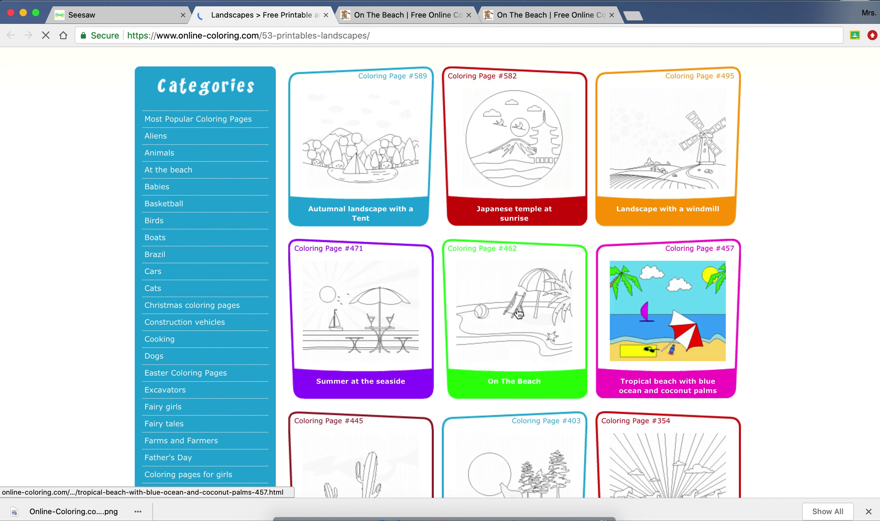
left_click(368, 303)
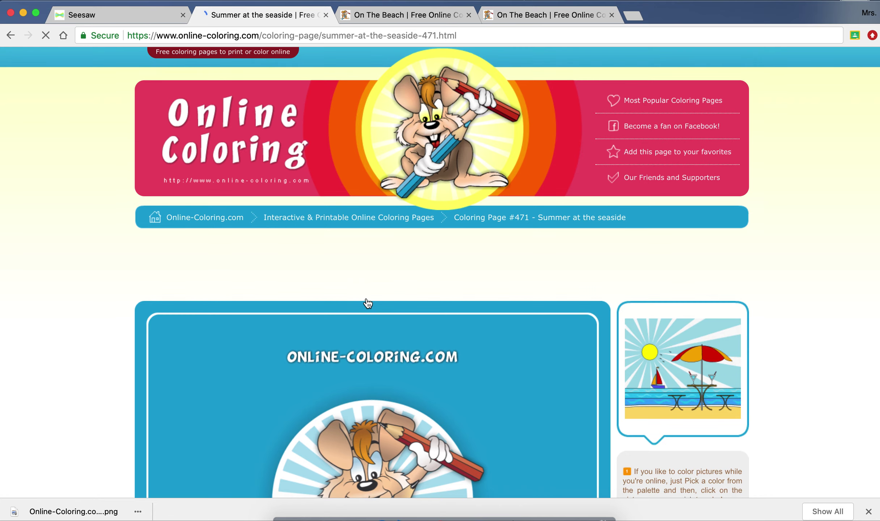
Step: Fill the sky around the sun with light blue and close the Summer at the seaside page
scroll(373, 343, "down", 3)
scroll(375, 356, "down", 6)
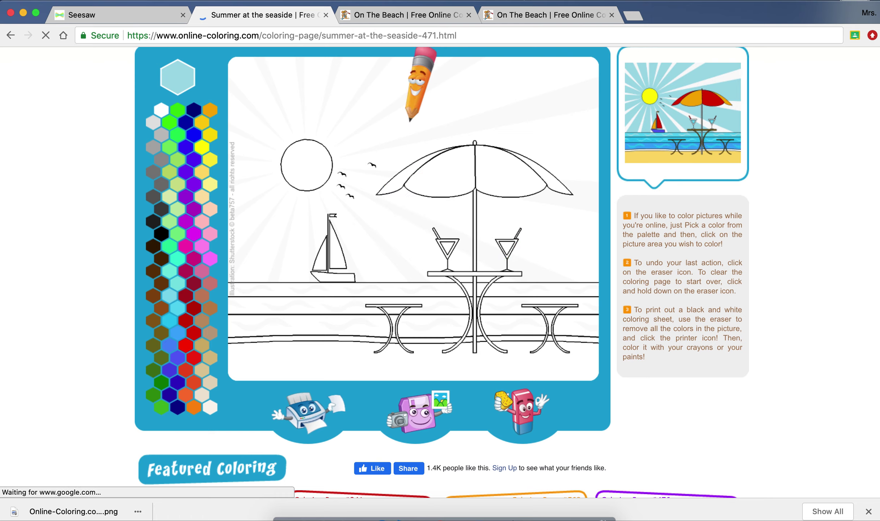
left_click(417, 100)
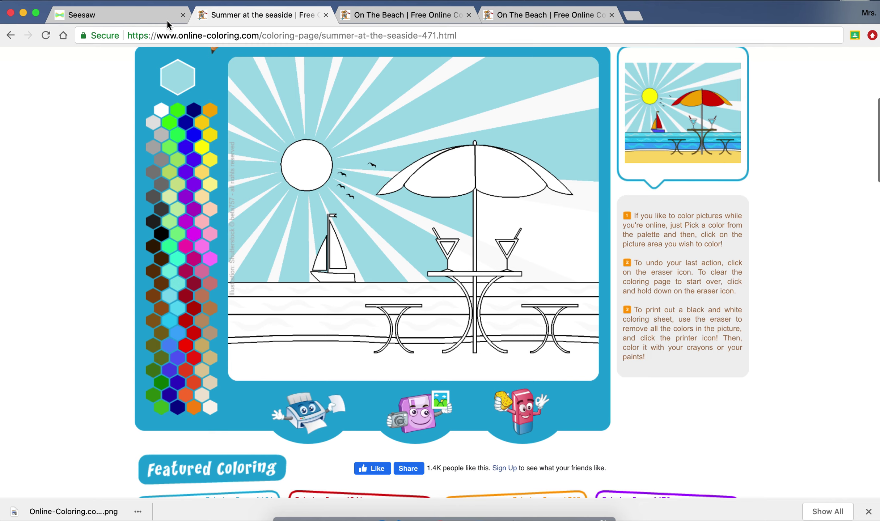
left_click(326, 15)
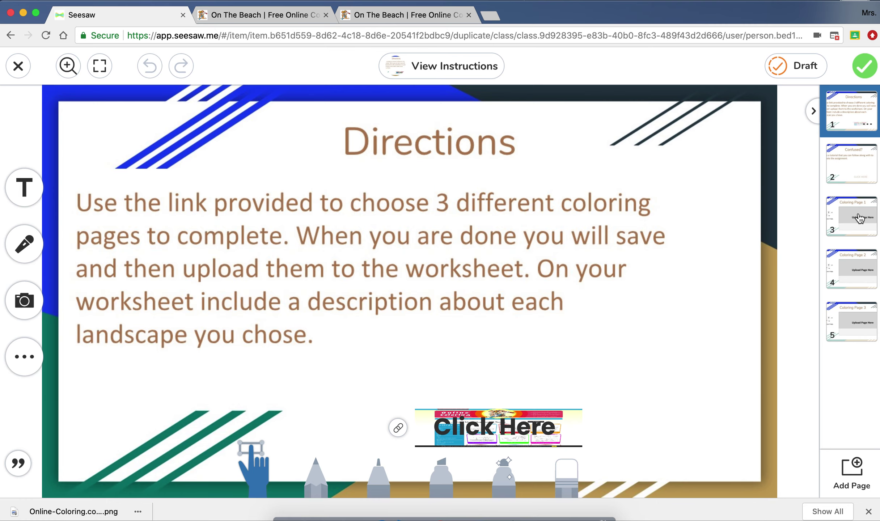
Step: On the Coloring Page 1 worksheet, upload Online-Coloring.com-462.png from Downloads and enlarge the picture to the full height of the gray placeholder
left_click(860, 218)
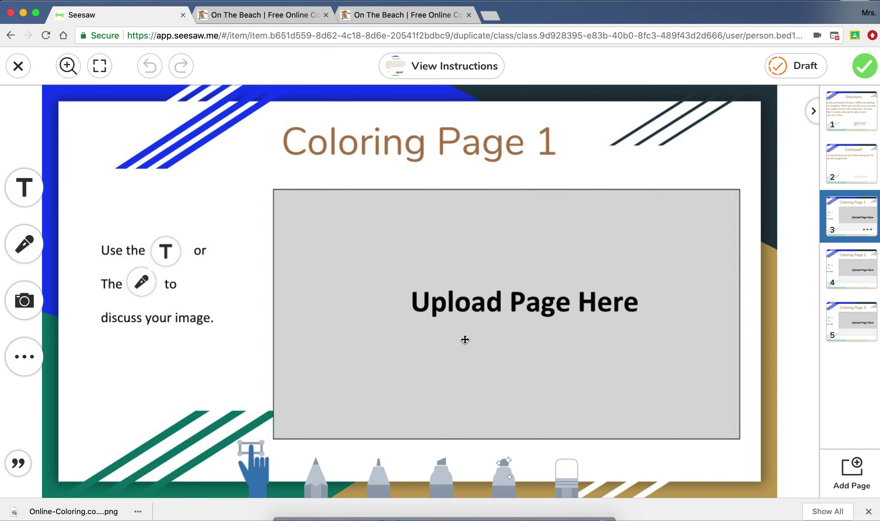
left_click(28, 309)
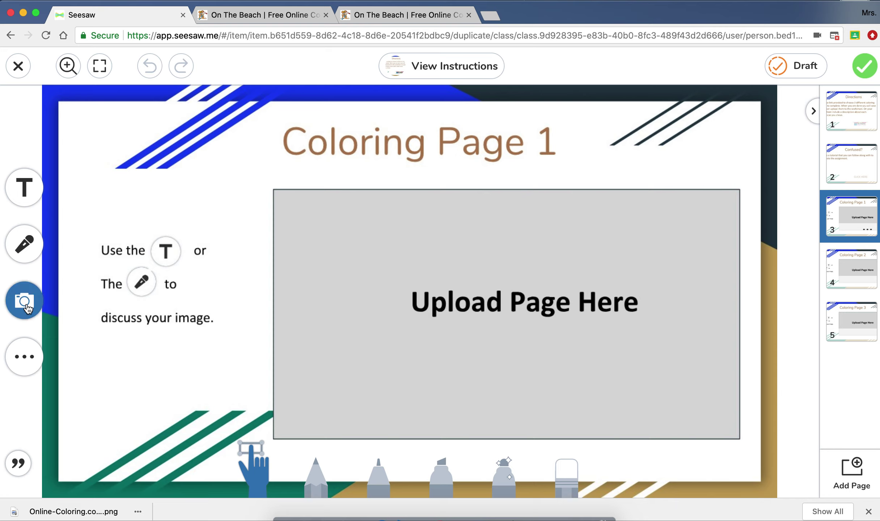
left_click(28, 308)
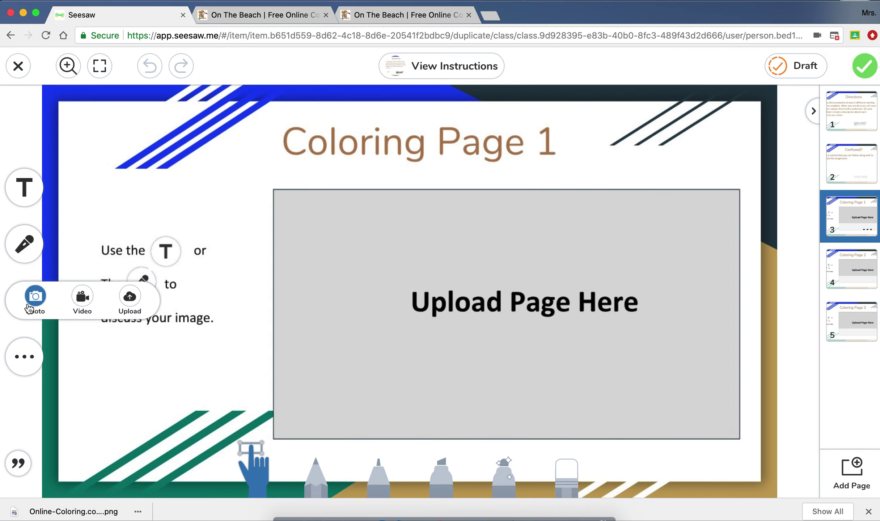
left_click(128, 302)
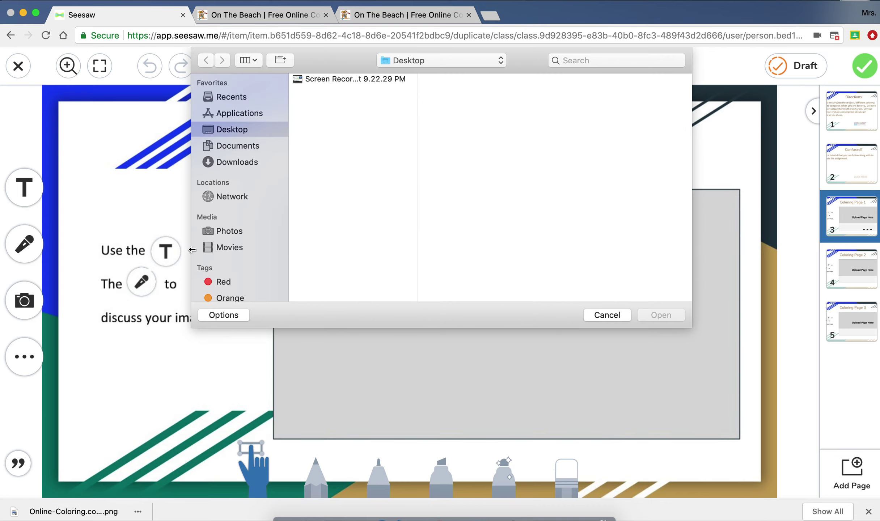
left_click(231, 162)
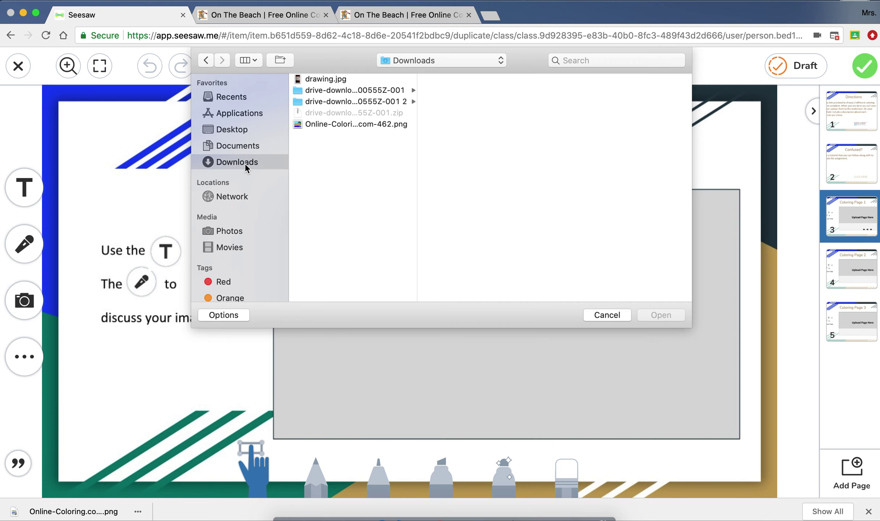
left_click(325, 122)
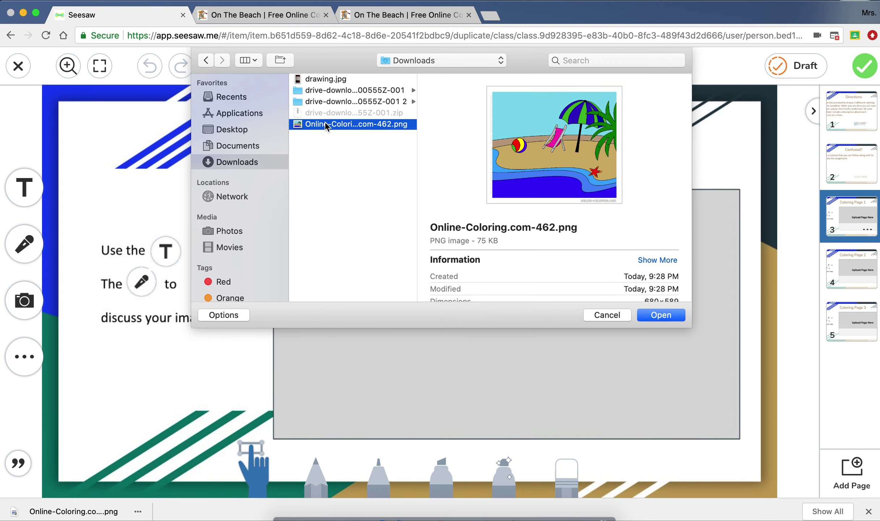
left_click(654, 314)
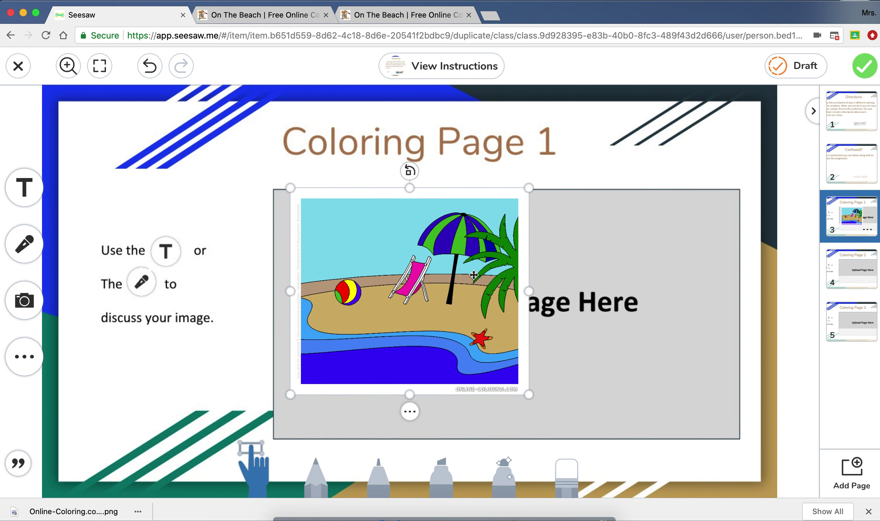
left_click_drag(528, 394, 582, 441)
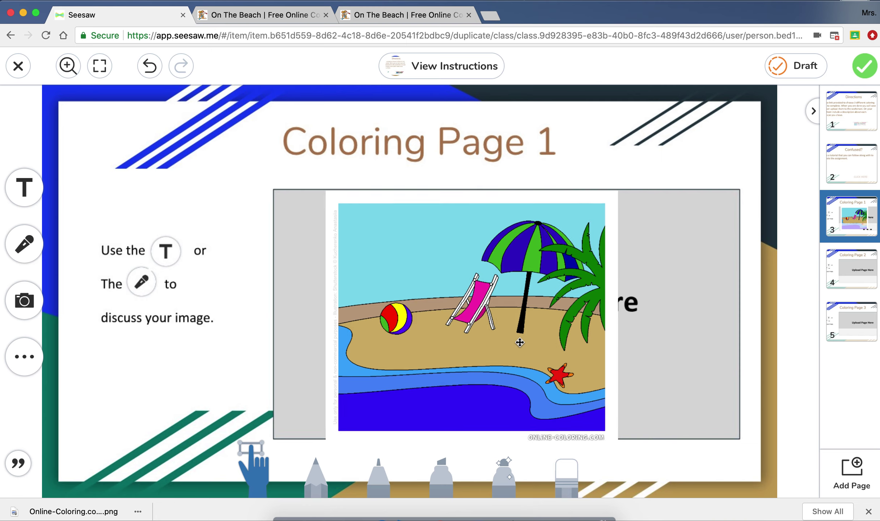
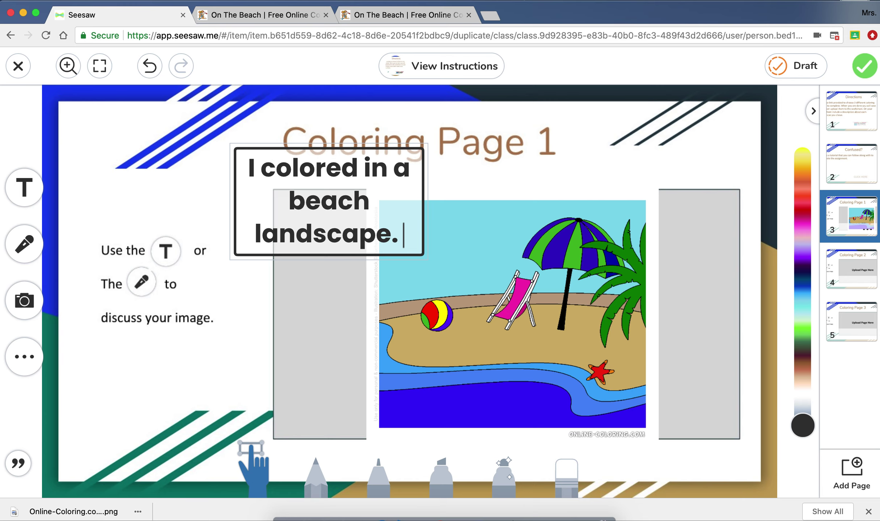
Step: Continue the description with "I chose this because I love going to the beach in the summer."
type("I chose this because I love ")
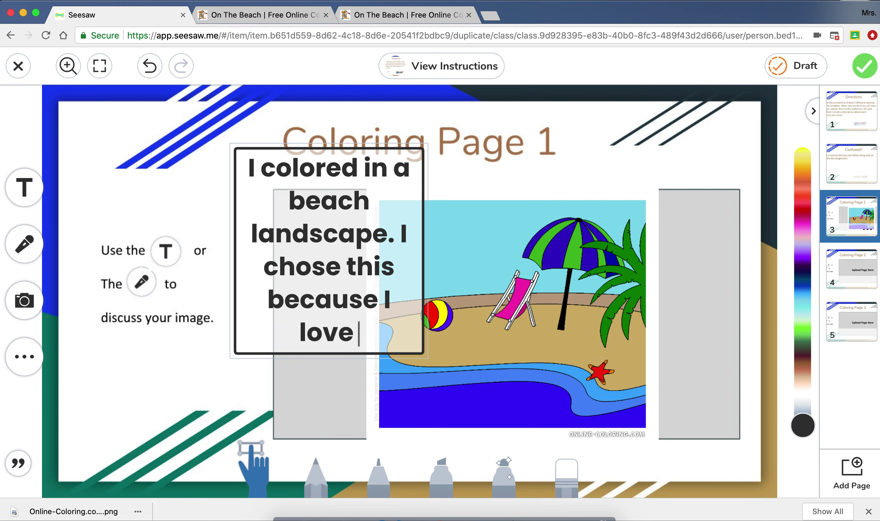
type("going to the bea")
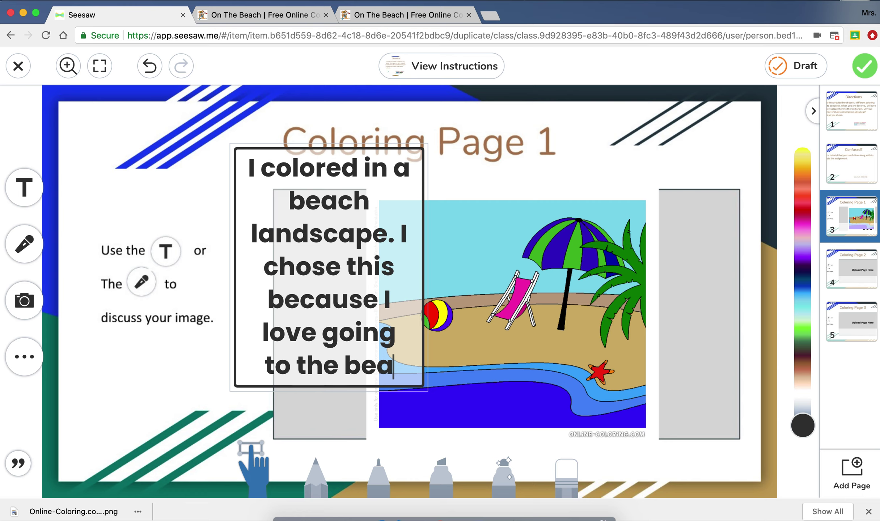
type("ch in the summer.")
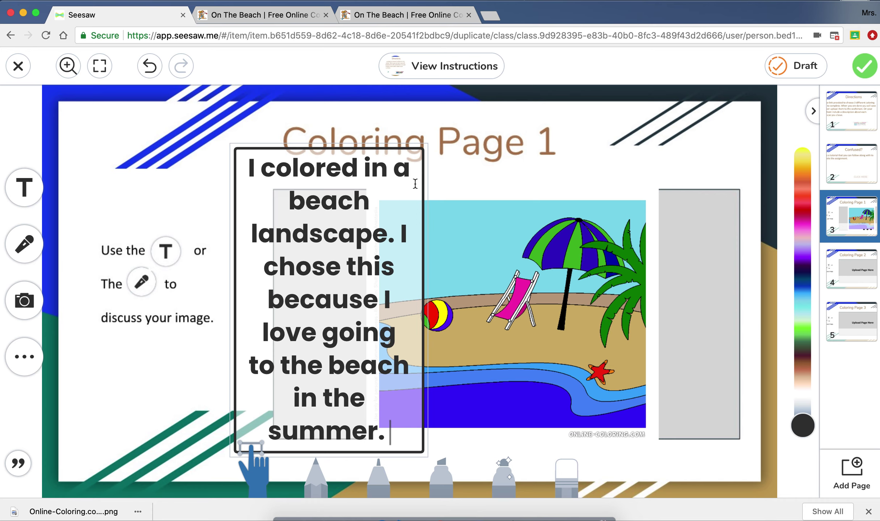
Step: Shrink and narrow the description text box and fit it into the gray strip between the instructions and the beach picture
left_click(428, 177)
left_click_drag(427, 145, 326, 305)
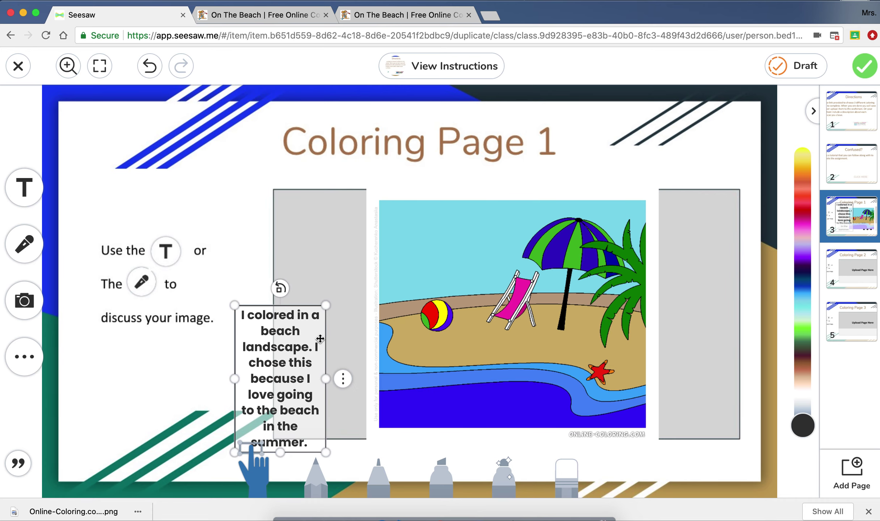
left_click_drag(326, 378, 364, 377)
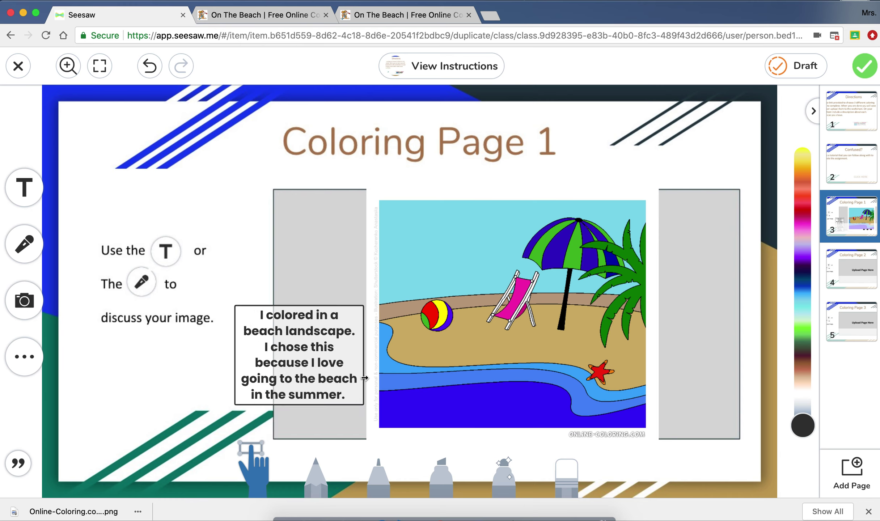
left_click(343, 377)
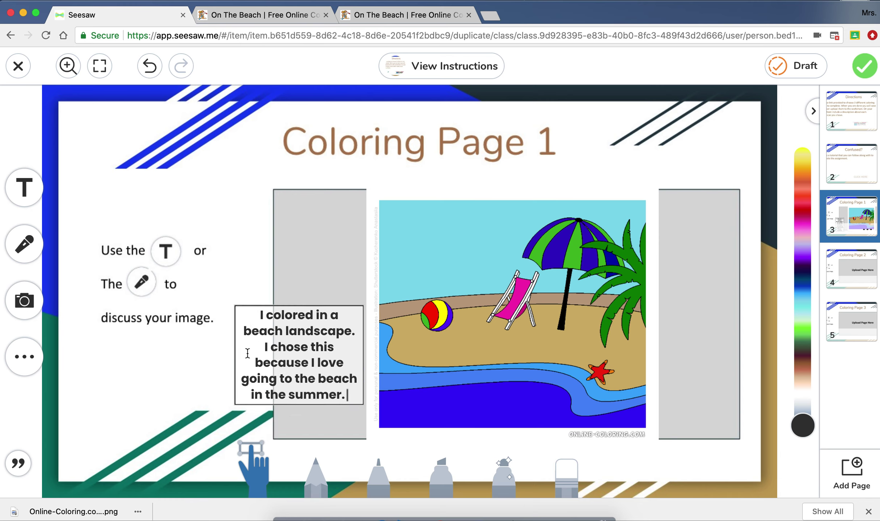
left_click(235, 277)
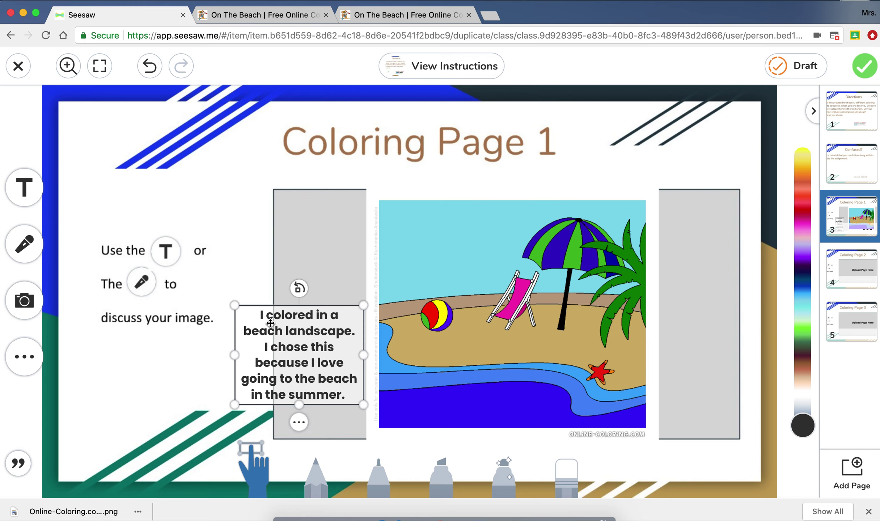
left_click_drag(235, 355, 304, 273)
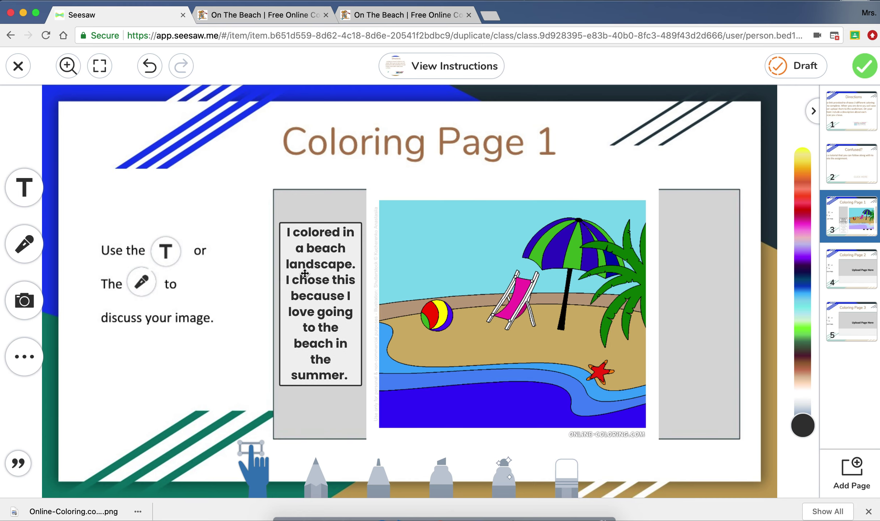
left_click(249, 250)
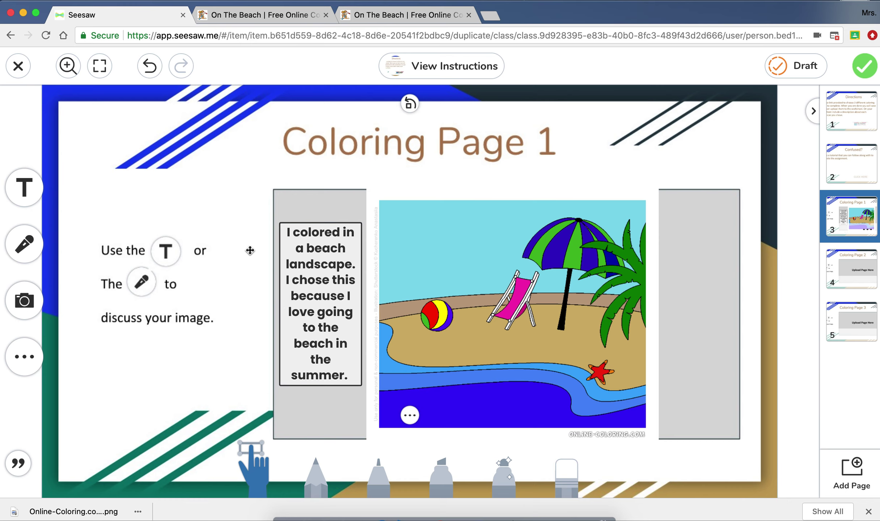
left_click(28, 251)
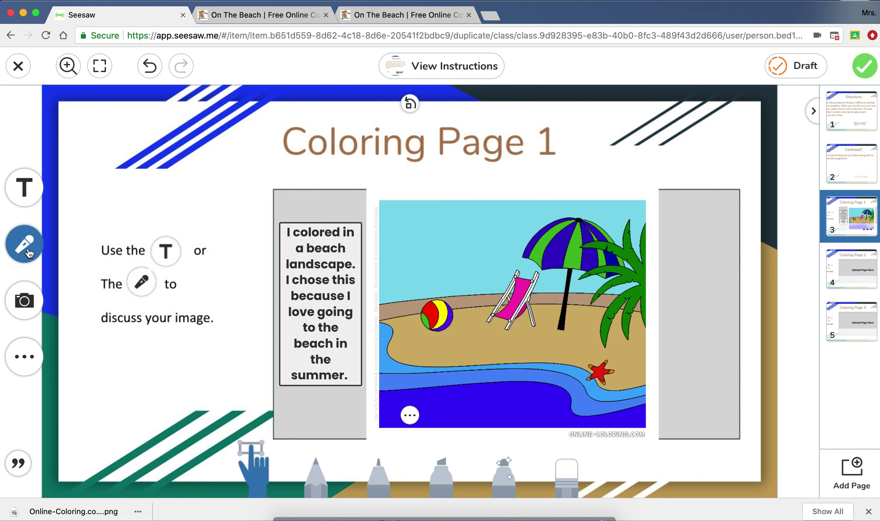